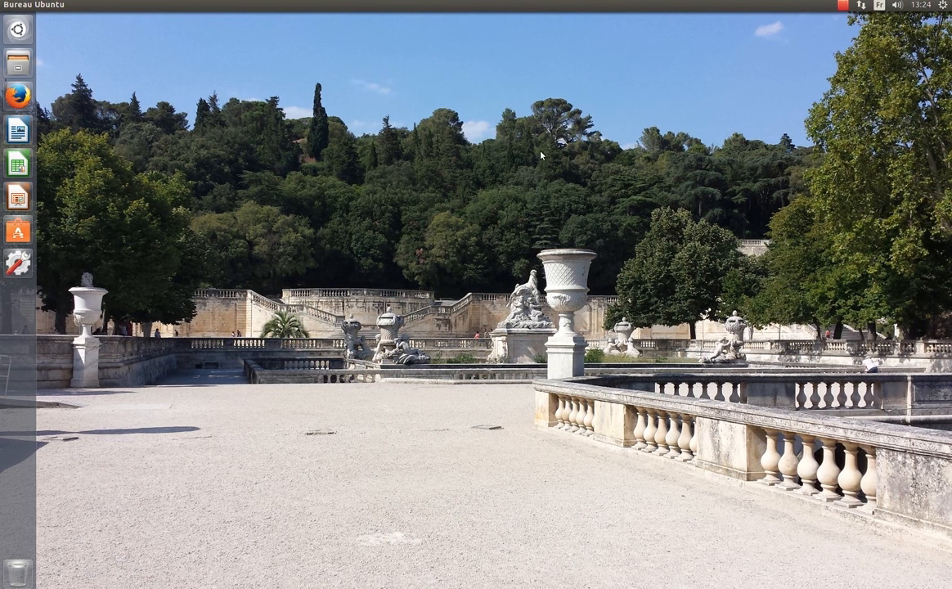
Open and dismiss the system menu, then launch Paramètres système from the launcher
click(941, 6)
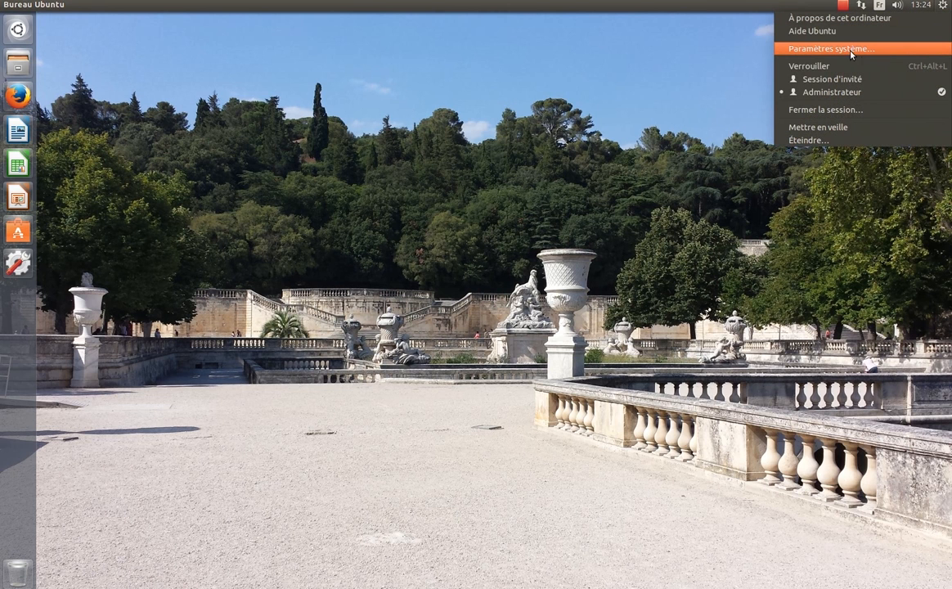
click(667, 83)
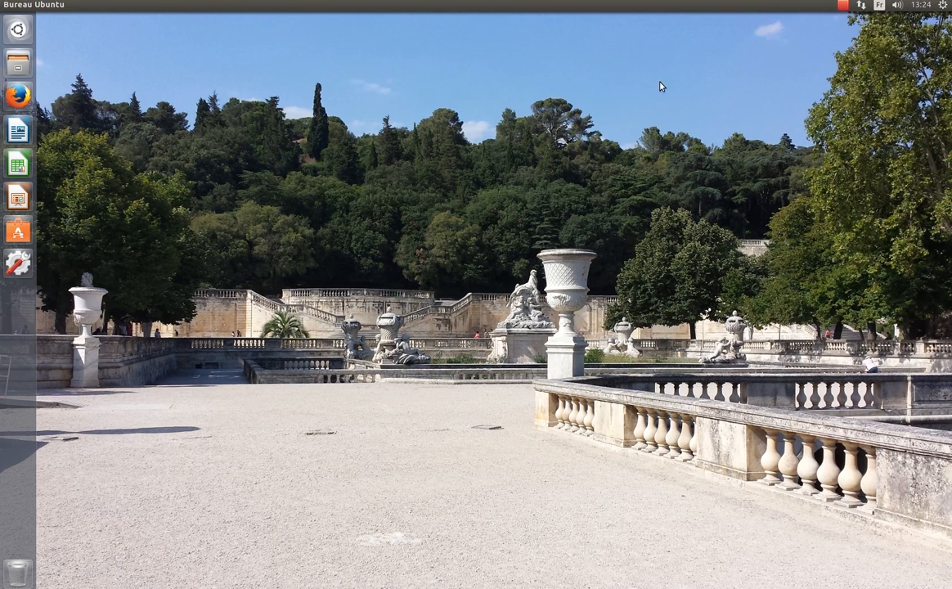
click(17, 263)
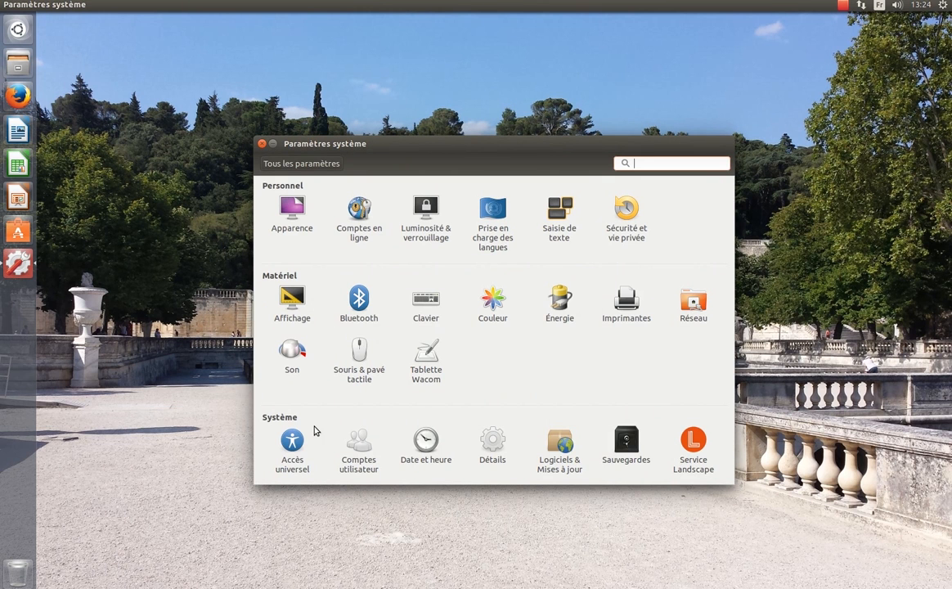
Open Comptes utilisateur and unlock it by authenticating with the administrator password
click(359, 450)
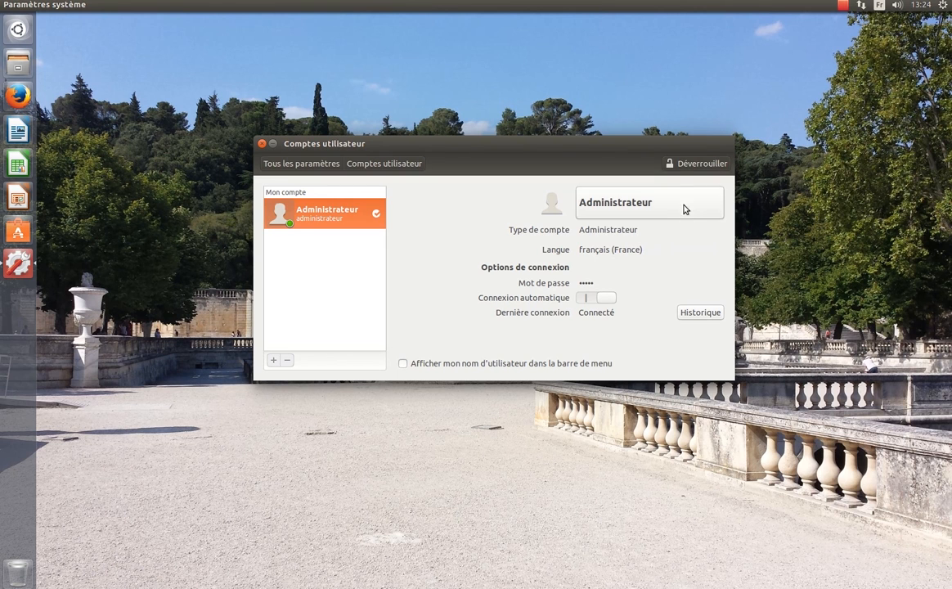
click(692, 166)
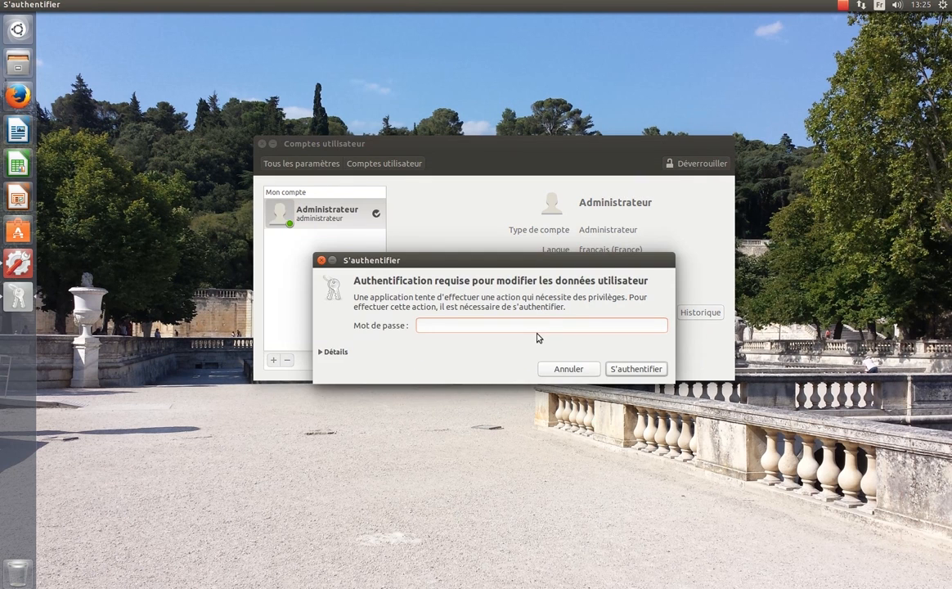
text(•••••)
click(645, 370)
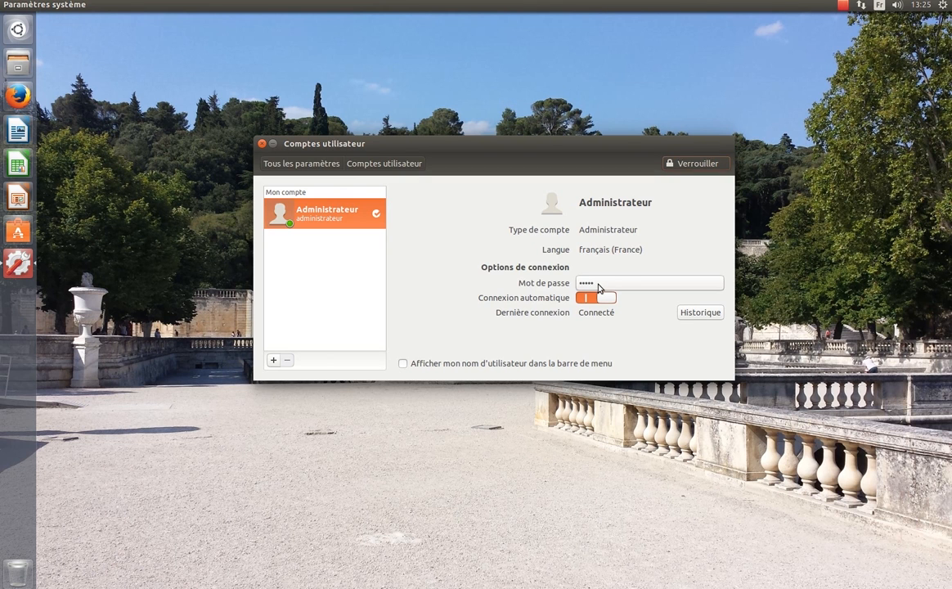
Enter the current Administrateur password, then a new password
click(598, 286)
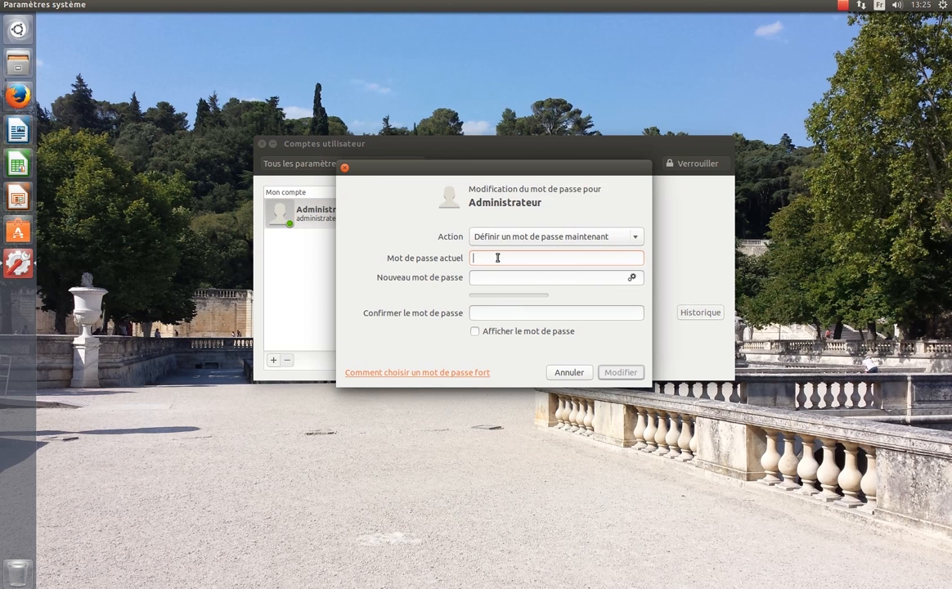
text(admin)
click(494, 277)
text(•••••••••)
Type the confirmation and correct both new-password fields until they match, rated Faible
click(551, 316)
text(••••••••)
key(Left)
key(Left)
key(Left)
key(Left)
key(Left)
key(Left)
key(Left)
key(Left)
key(Left)
key(Left)
click(507, 314)
text(••)
click(523, 278)
text(••)
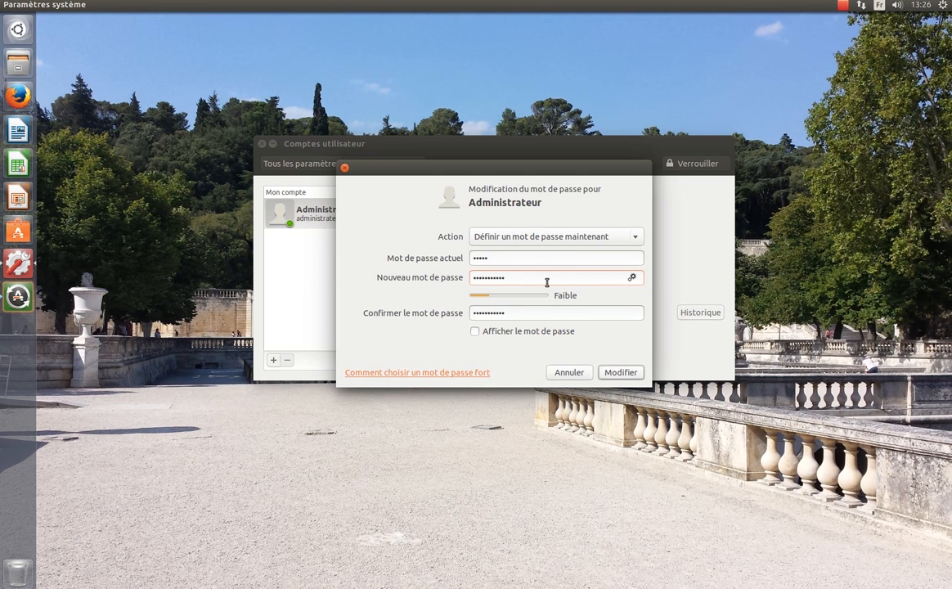
Cancel the password change, lock the panel, restart Paramètres système and reopen Comptes utilisateur
click(569, 373)
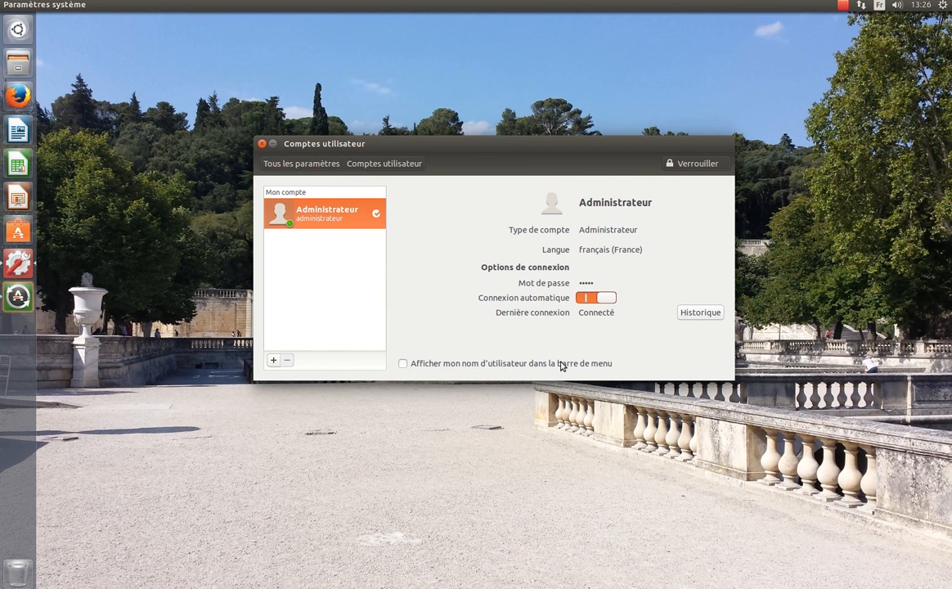
click(696, 164)
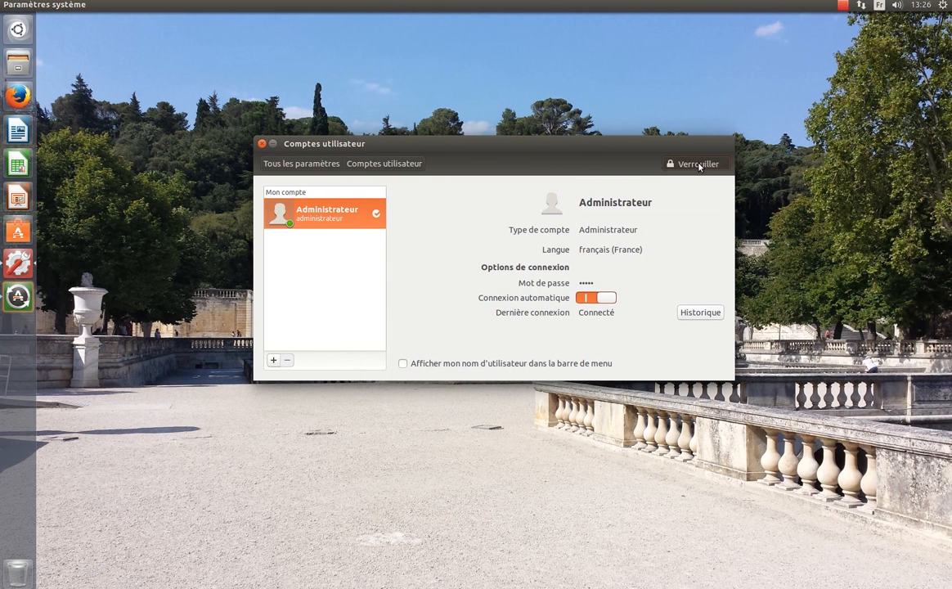
click(262, 143)
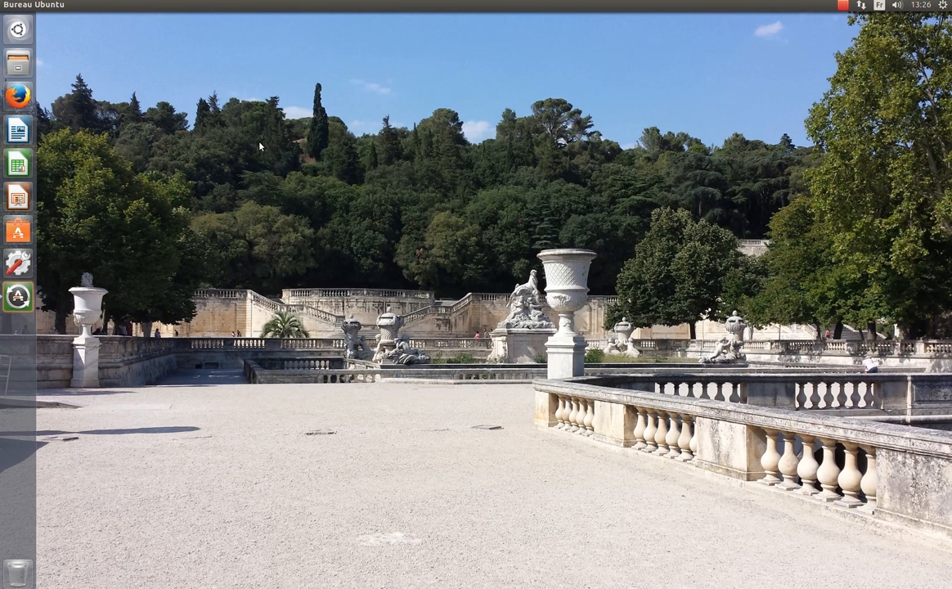
click(18, 261)
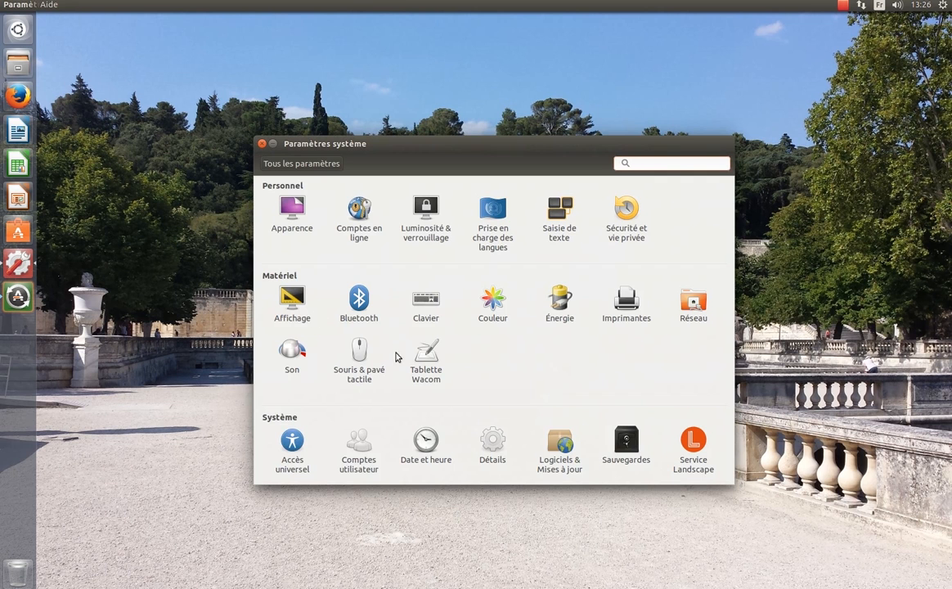
click(361, 458)
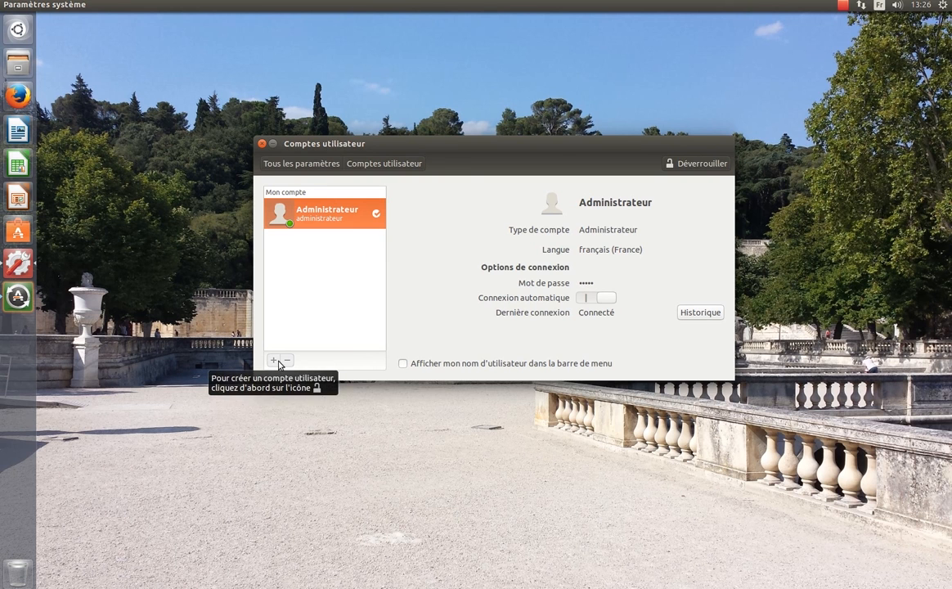
Unlock the accounts panel again with the administrator password
click(694, 164)
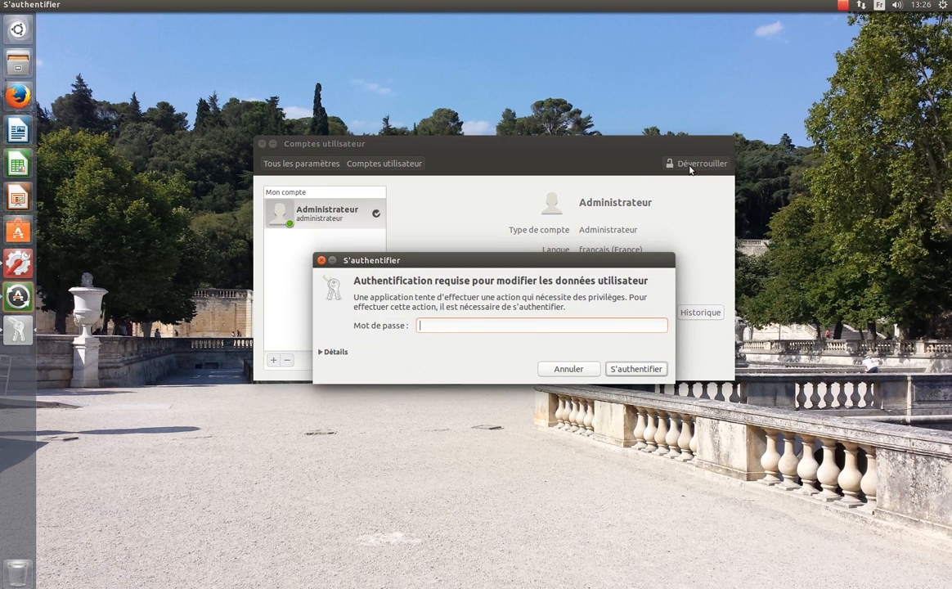
text(•••••)
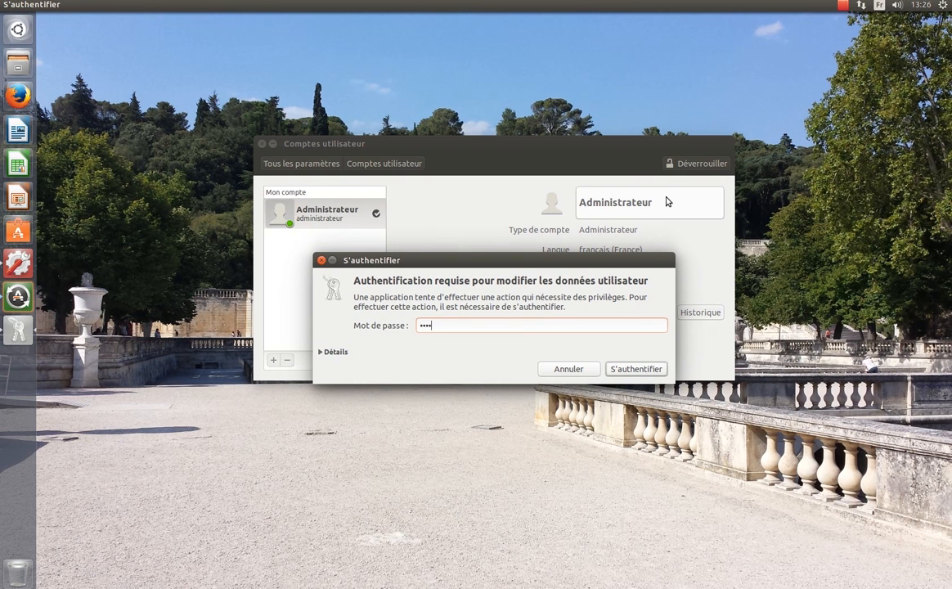
click(630, 369)
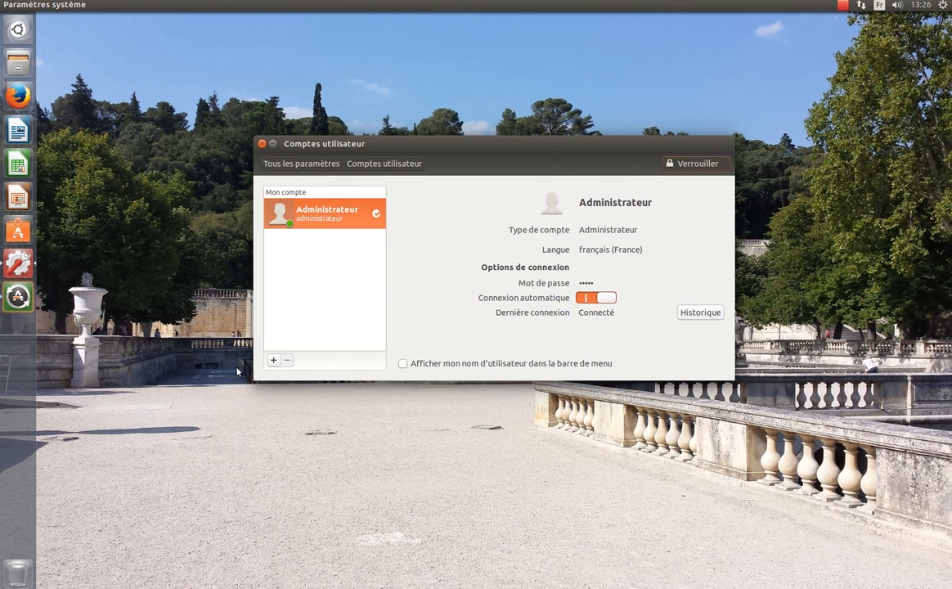
Add a Normal-type account with the full name 'Utilisateur'
click(274, 361)
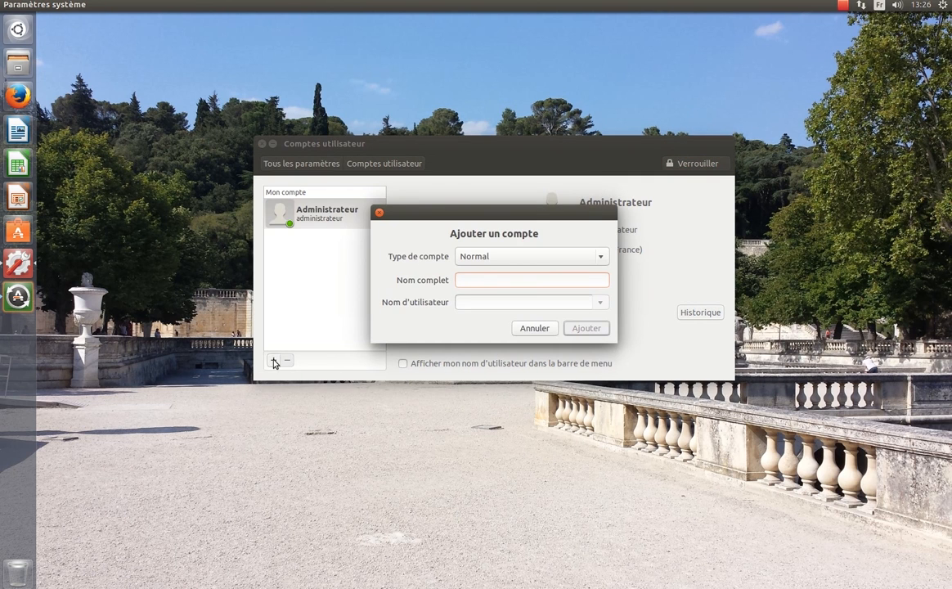
click(494, 260)
click(495, 260)
click(495, 260)
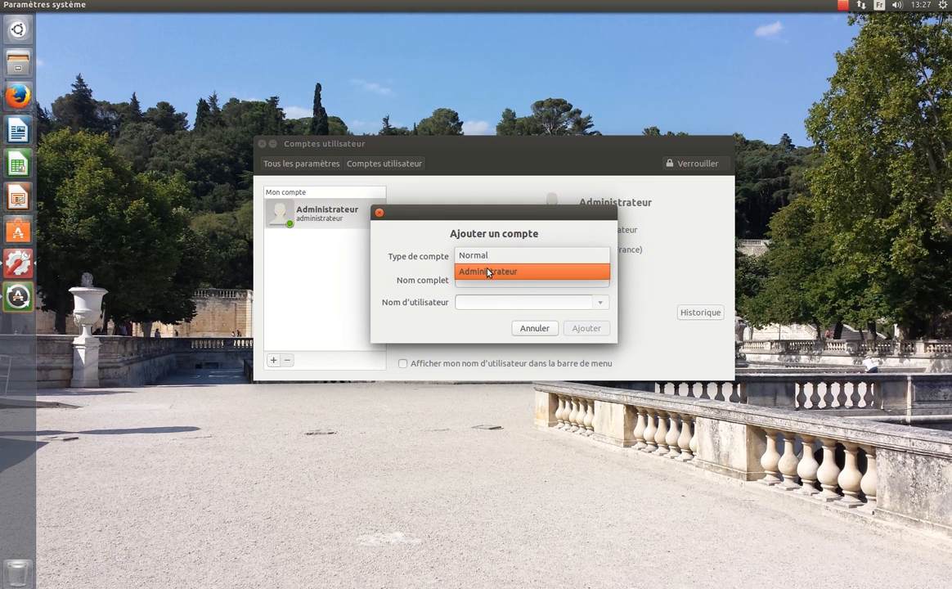
click(487, 256)
text(Utilisateur)
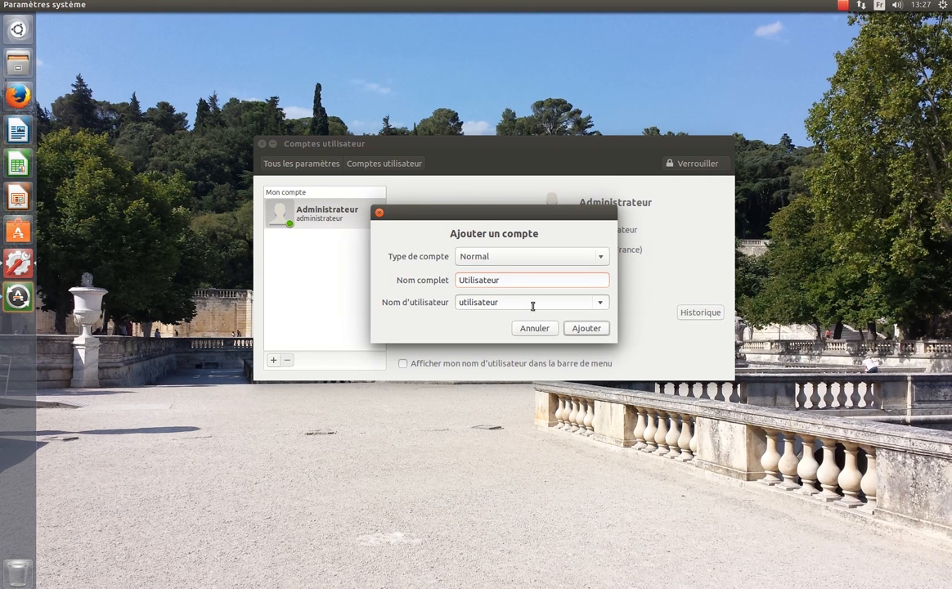
click(584, 330)
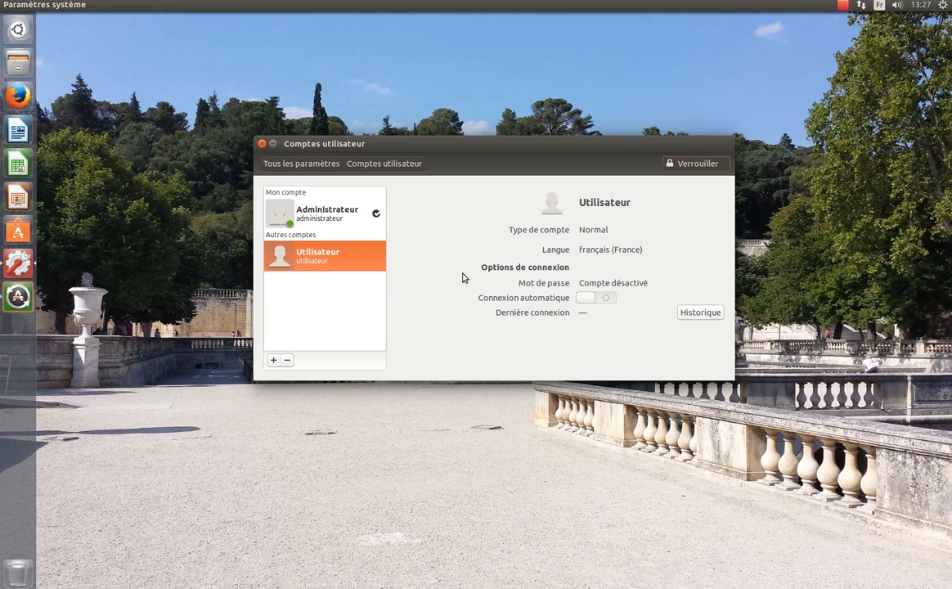
click(613, 284)
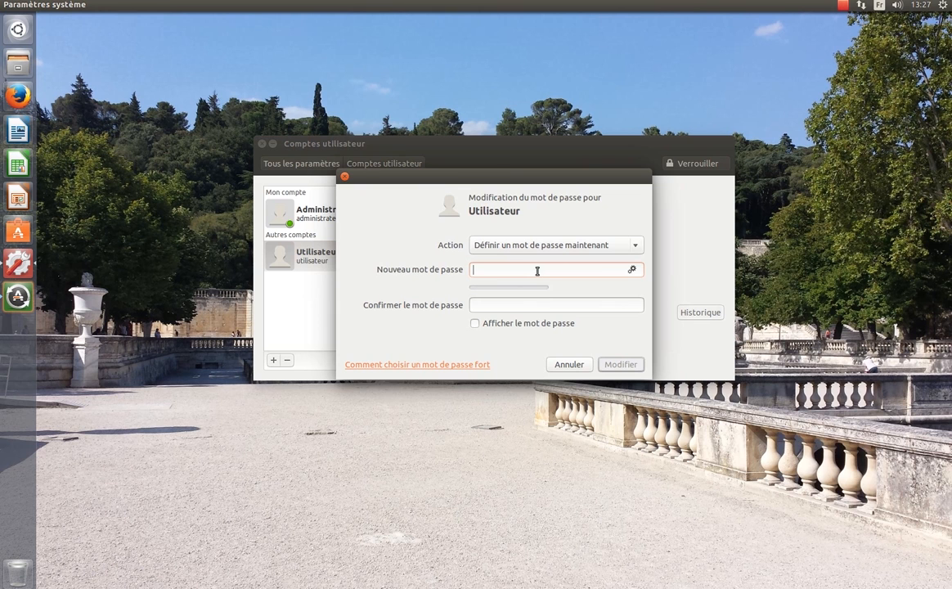
click(564, 364)
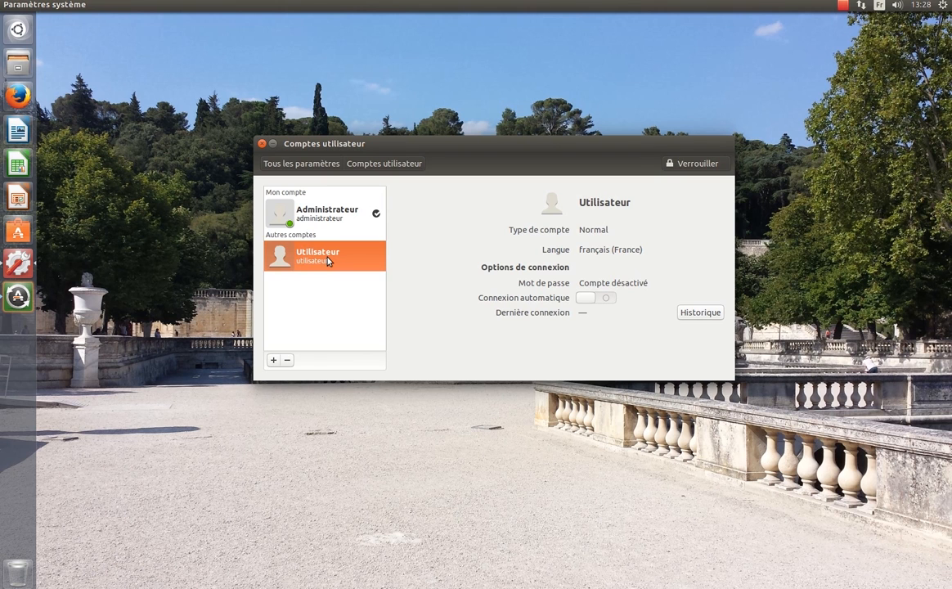
Remove the Utilisateur account, choosing Supprimer les fichiers to delete its files too
click(287, 361)
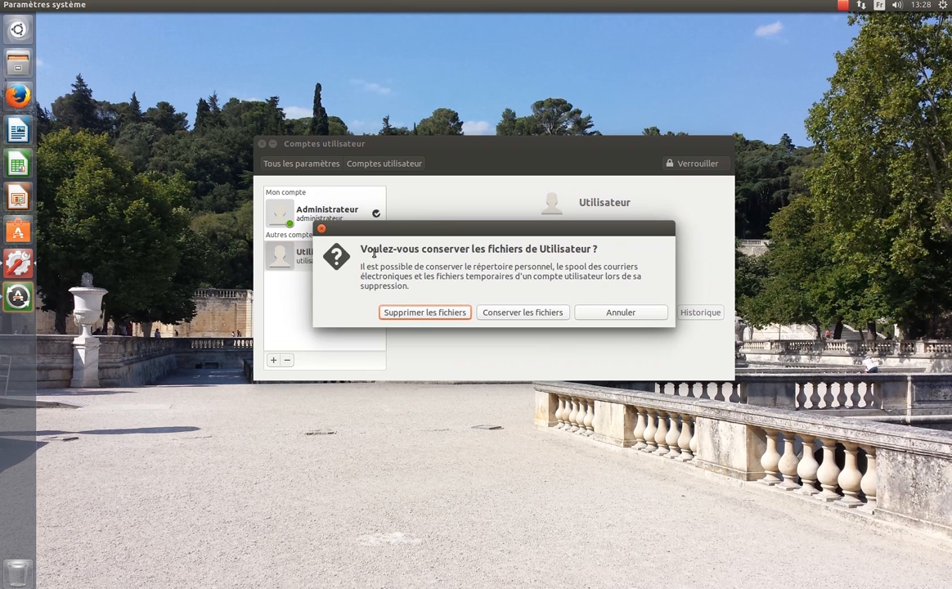
drag(425, 230, 515, 287)
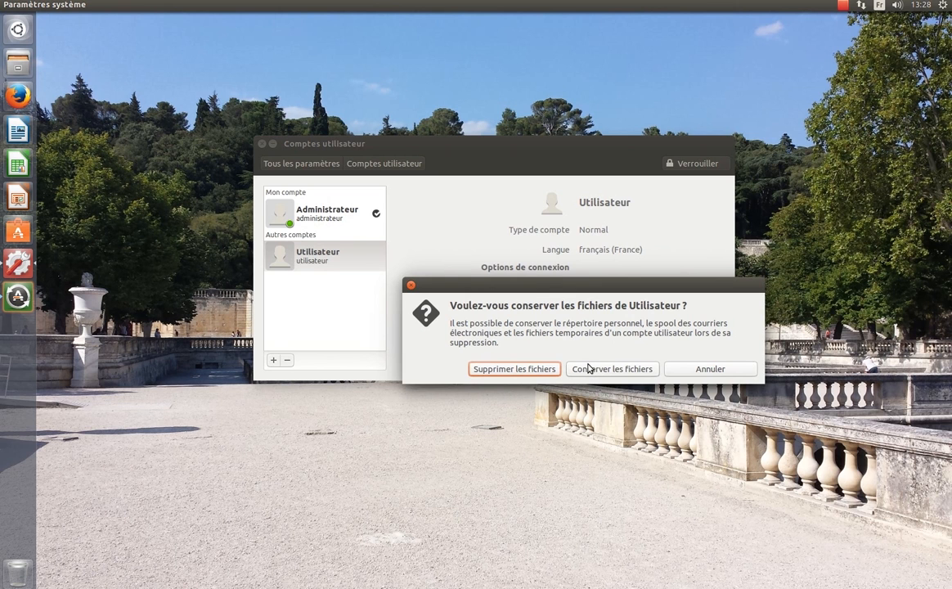
click(508, 373)
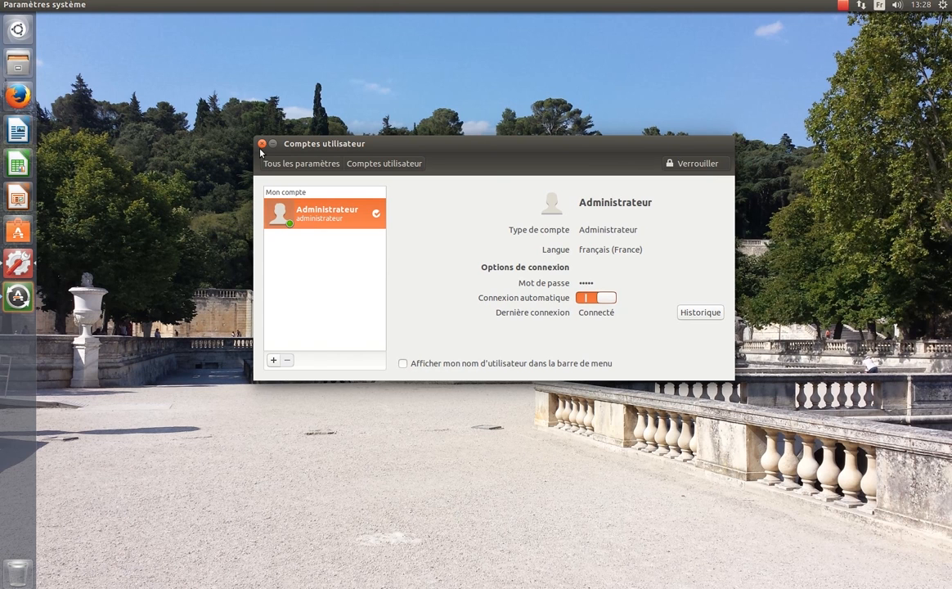
Lock the Comptes utilisateur panel and close the settings window
click(698, 163)
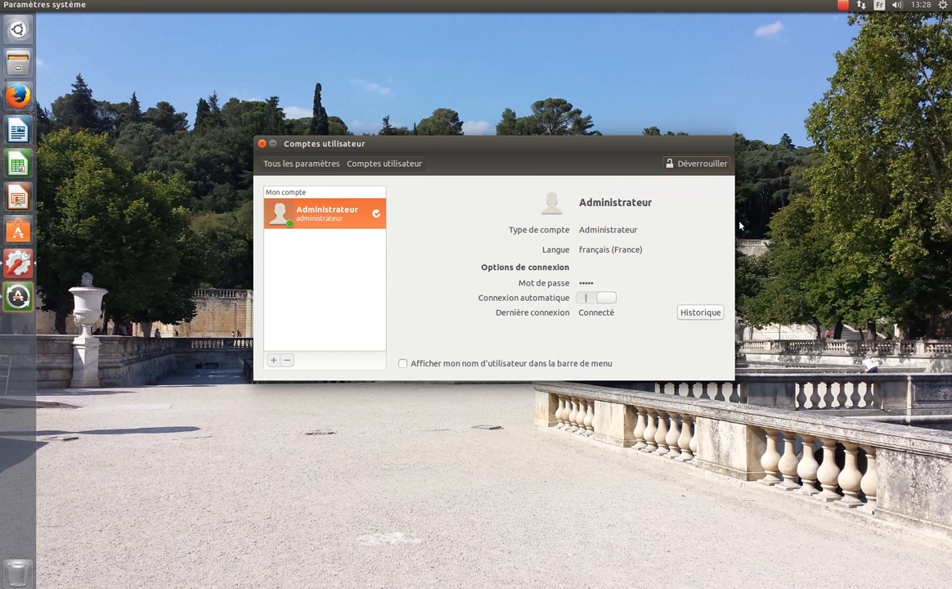
click(262, 144)
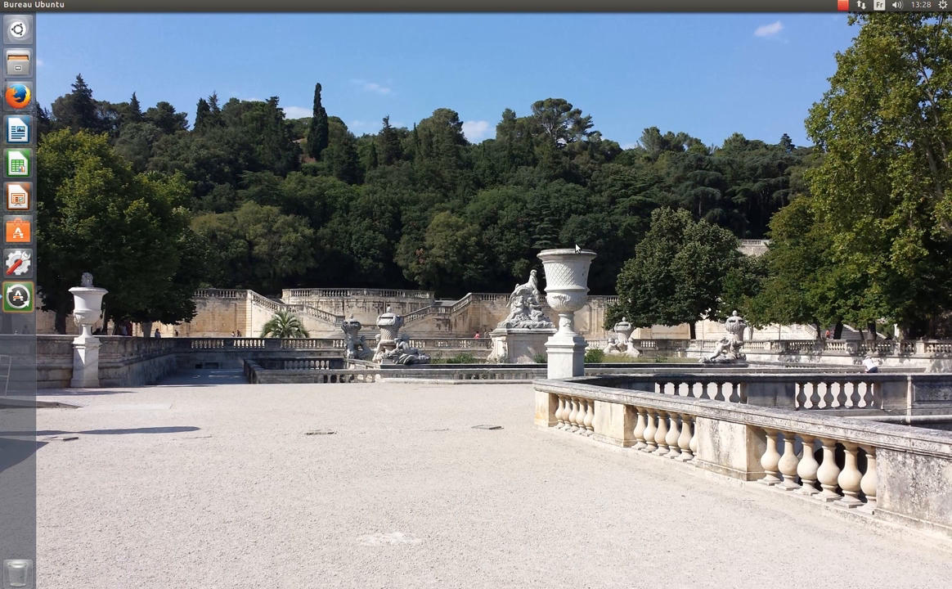